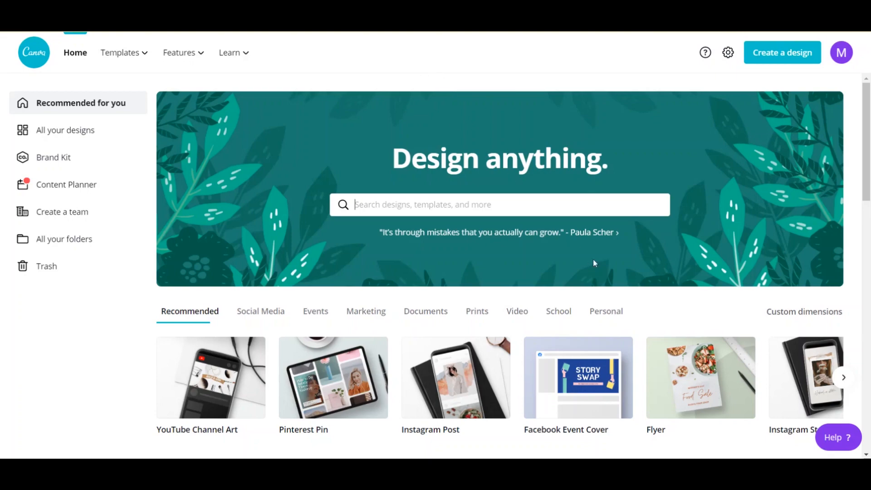
# Look over the home page's recommended design types, existing designs and template categories such as Instagram Posts, Facebook Posts and Flyers.
pyautogui.scroll(-3, 593, 259)
pyautogui.scroll(-5, 594, 263)
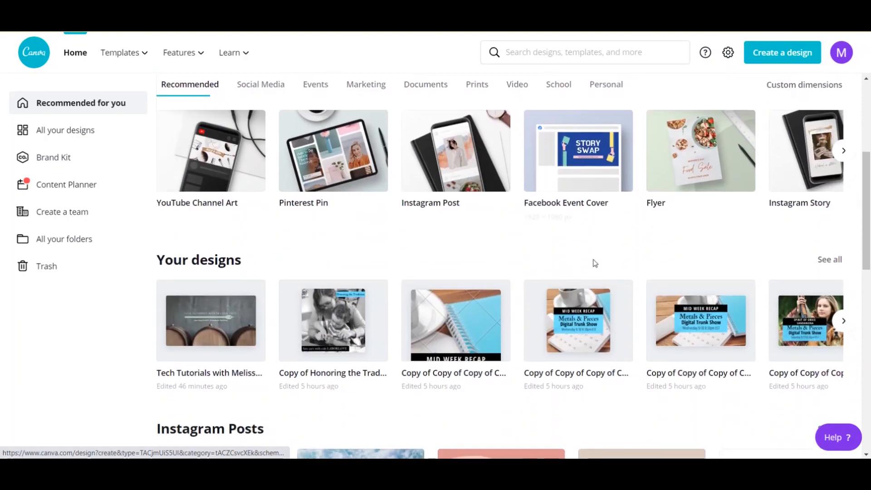
pyautogui.scroll(-7, 594, 264)
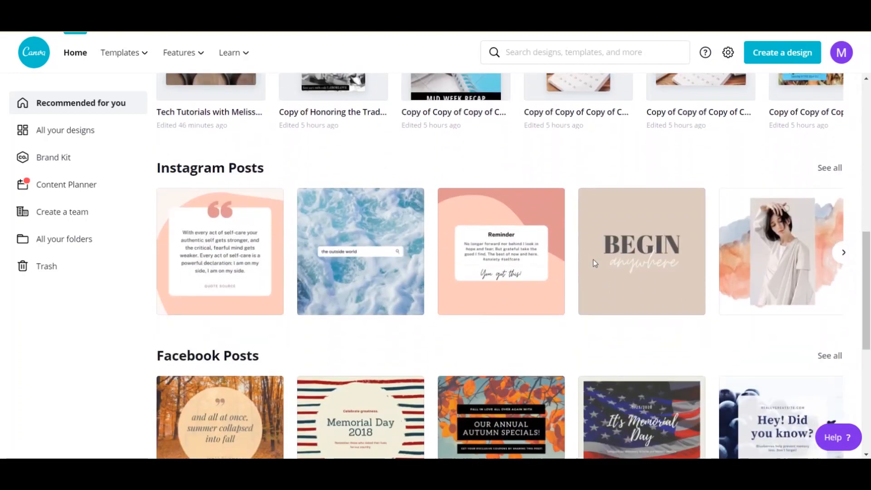
pyautogui.scroll(-8, 594, 264)
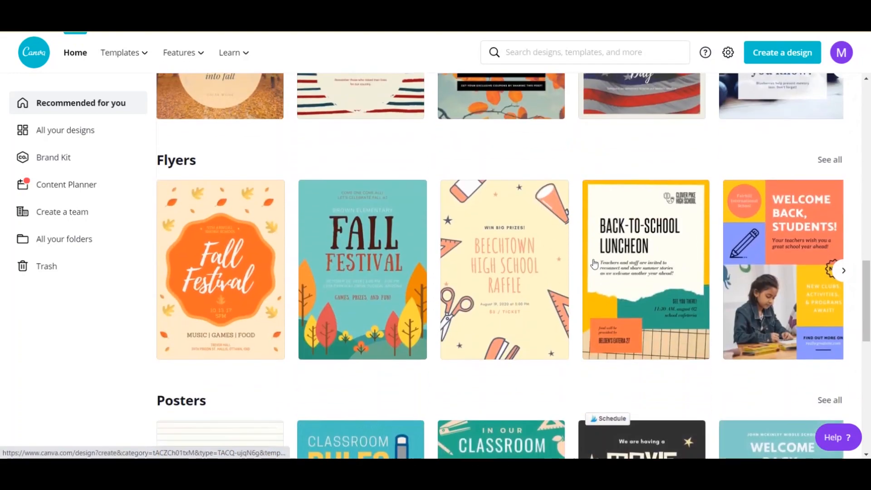
pyautogui.scroll(-4, 594, 261)
pyautogui.scroll(5, 594, 263)
pyautogui.scroll(19, 594, 264)
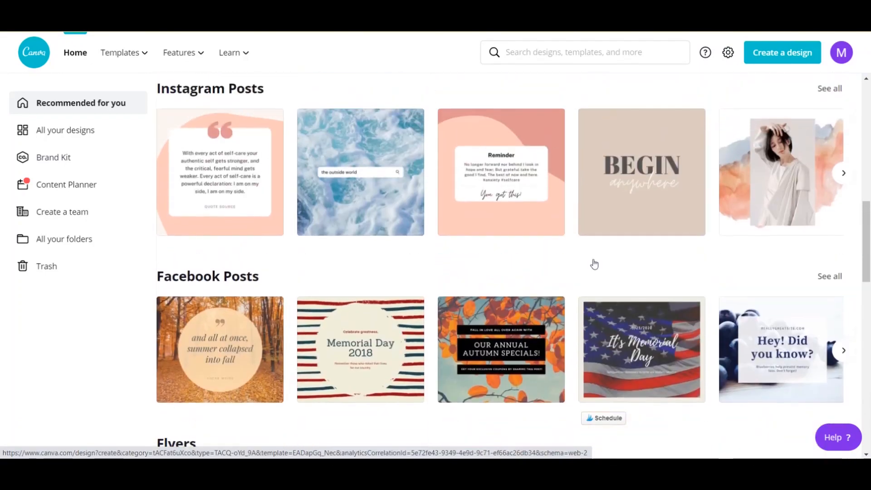
pyautogui.scroll(1, 594, 264)
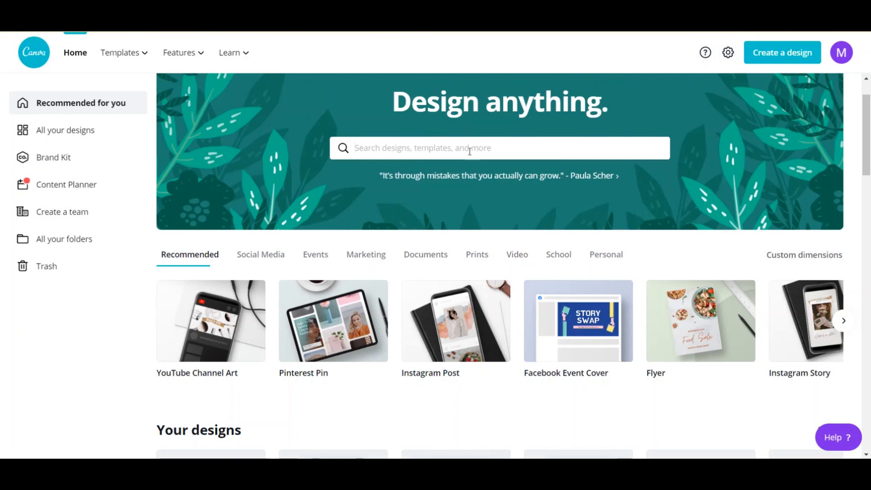
# Search the design types for "instagram" and look through the suggested formats.
pyautogui.write('instagram')
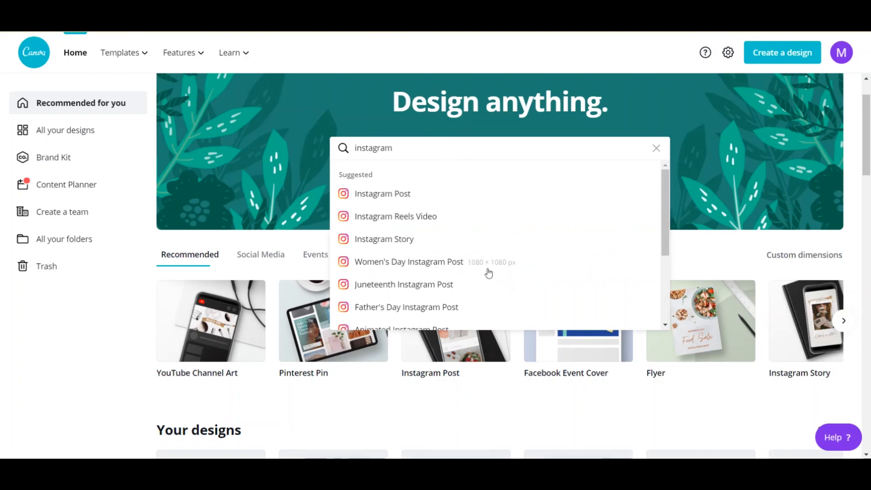
pyautogui.scroll(-1, 487, 272)
pyautogui.scroll(-1, 488, 272)
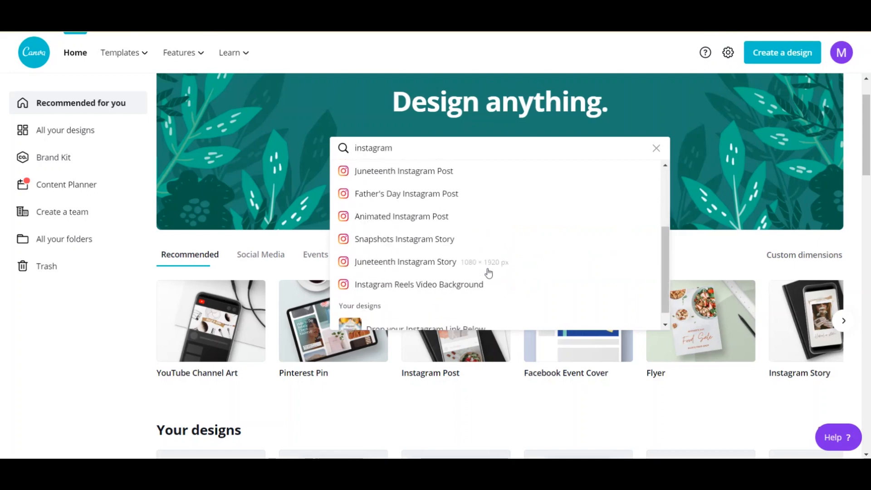
pyautogui.scroll(2, 488, 273)
# Replace the search term with "facebook" and look through the suggested formats.
pyautogui.moveTo(426, 148); pyautogui.dragTo(330, 159)
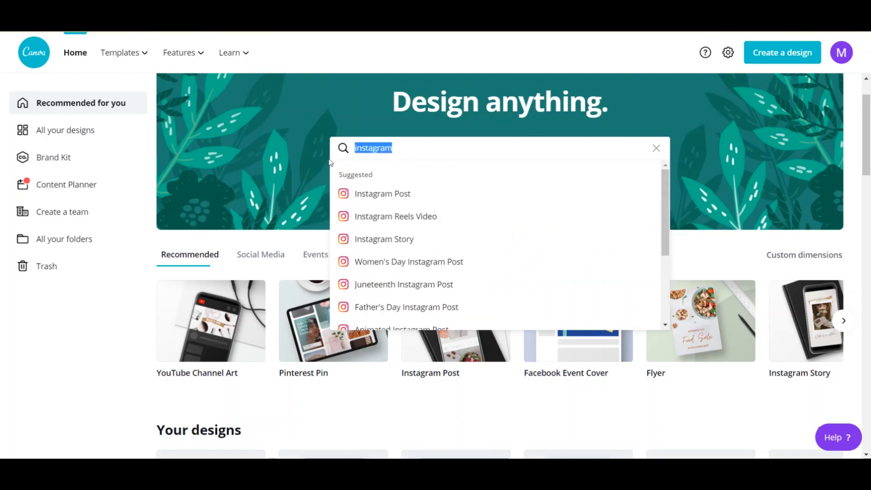
pyautogui.write('facebook')
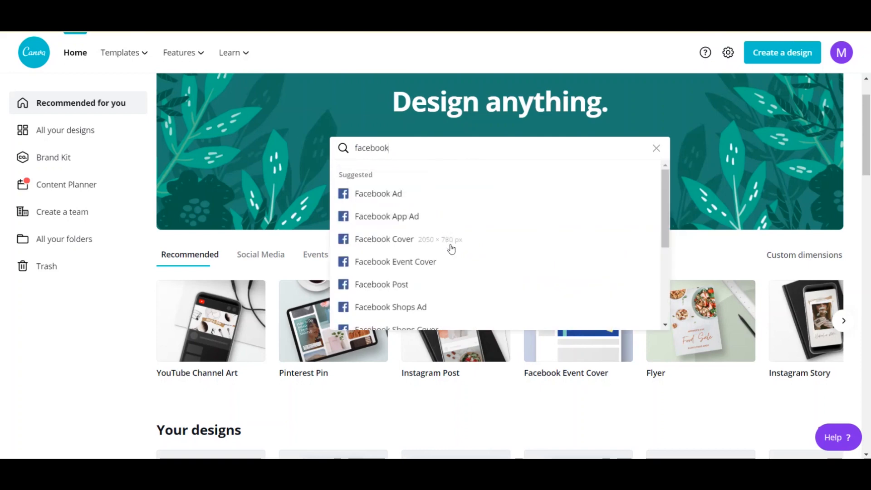
pyautogui.scroll(-1, 454, 302)
pyautogui.scroll(-3, 454, 303)
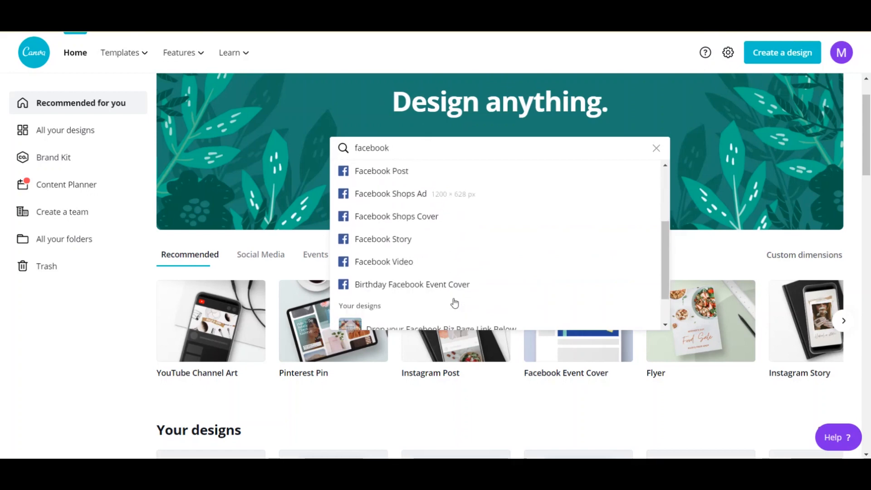
pyautogui.scroll(4, 454, 303)
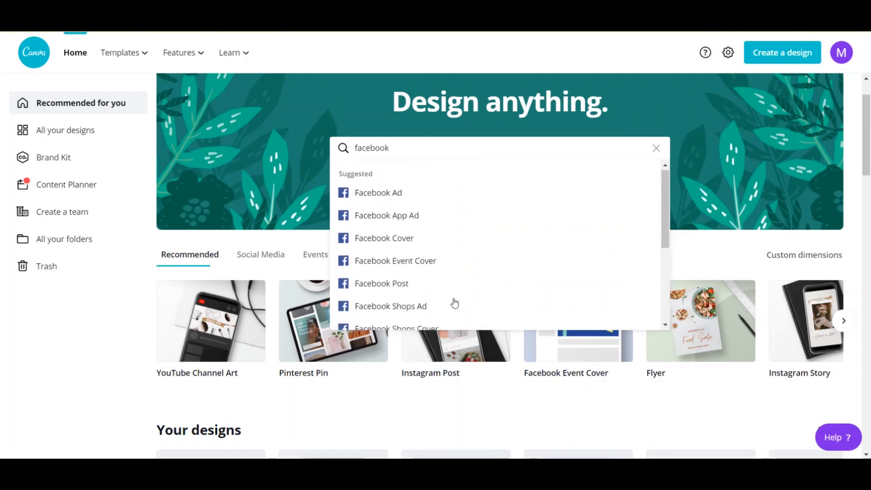
# Search the design types for "youtube", look through the suggested formats, and clear the search.
pyautogui.tripleClick(424, 148)
pyautogui.write('youtube')
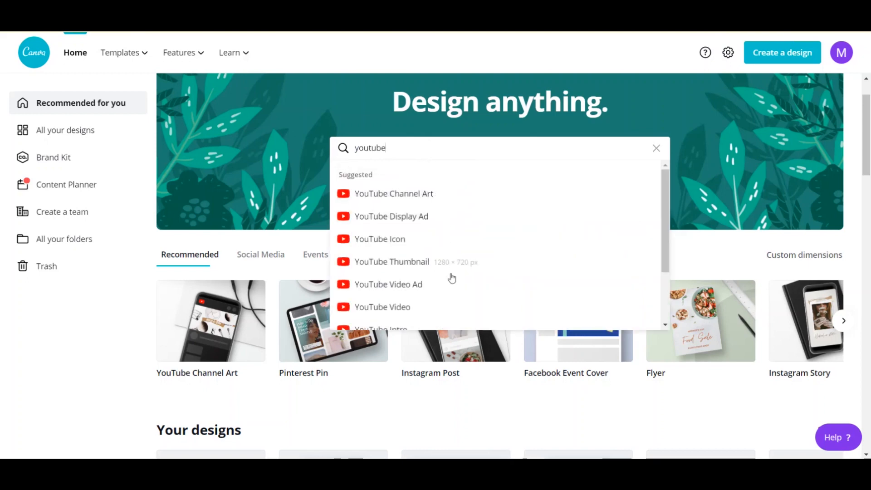
pyautogui.scroll(-3, 452, 271)
pyautogui.scroll(3, 452, 272)
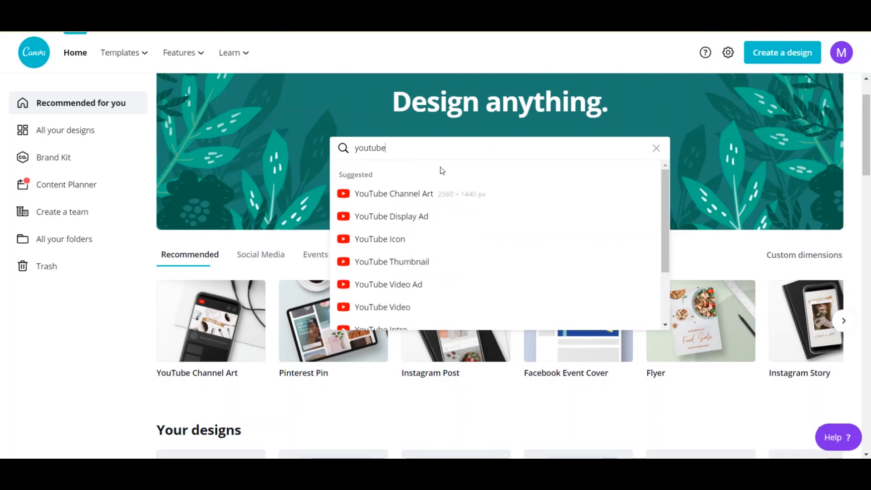
pyautogui.click(658, 147)
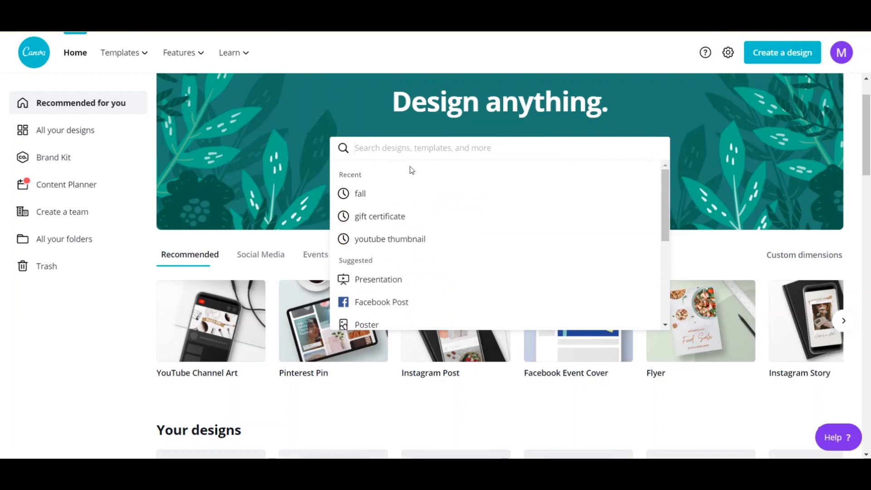
# View the custom dimensions option for creating a new design, and close it without entering a size.
pyautogui.click(783, 54)
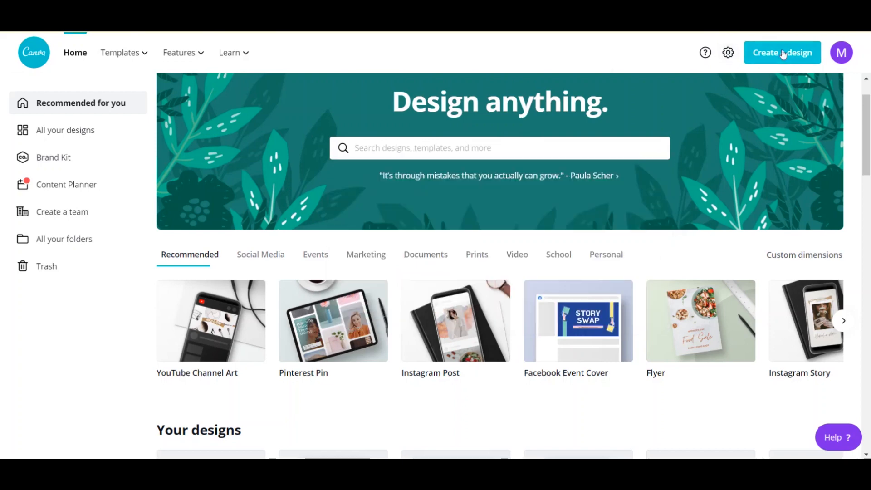
pyautogui.click(783, 54)
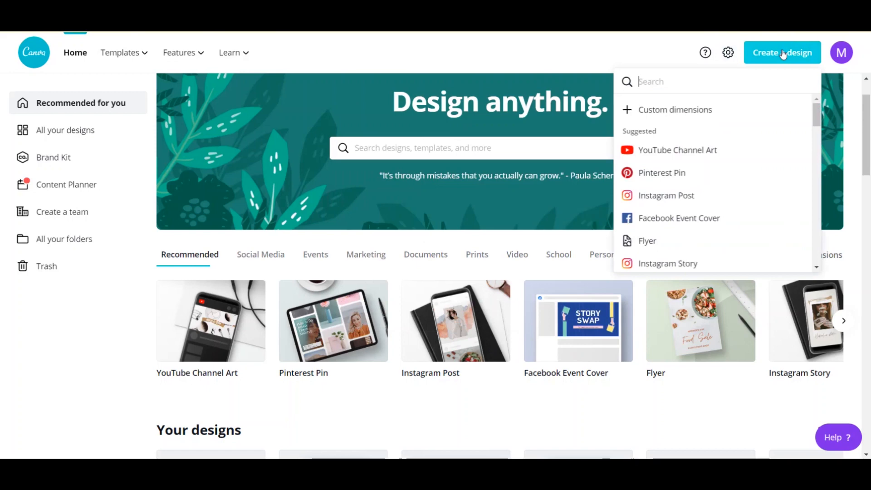
pyautogui.click(694, 112)
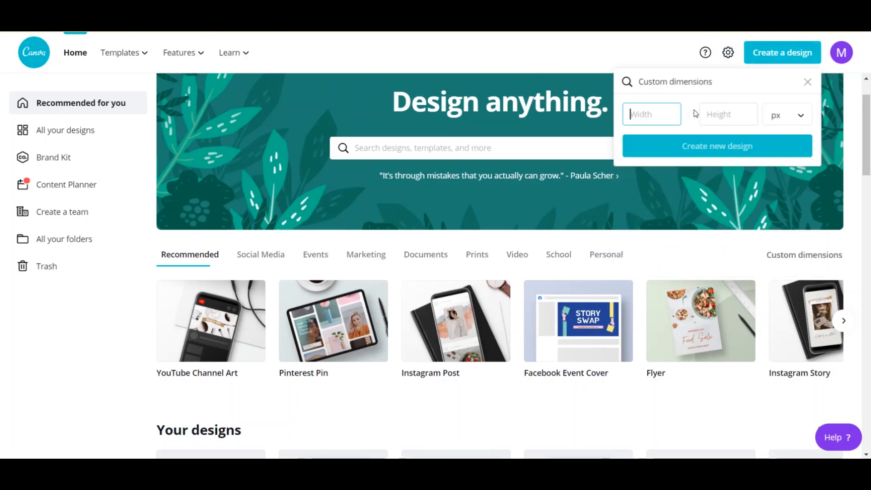
pyautogui.click(808, 82)
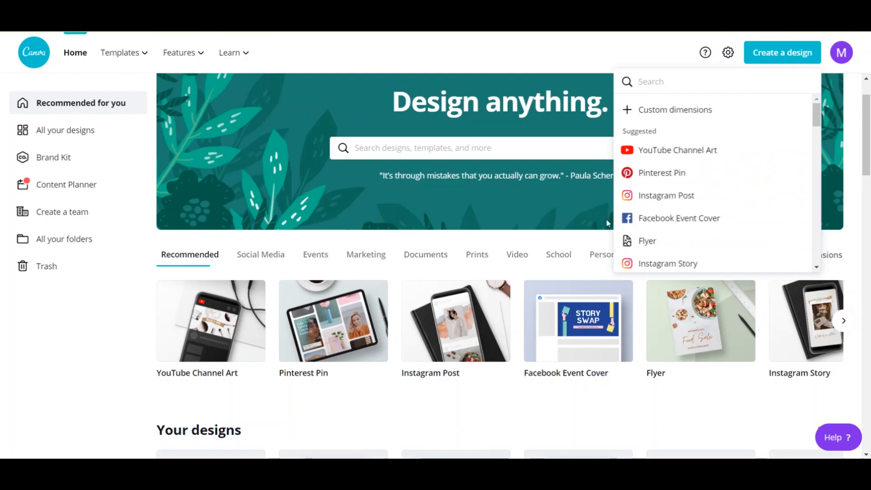
pyautogui.click(131, 353)
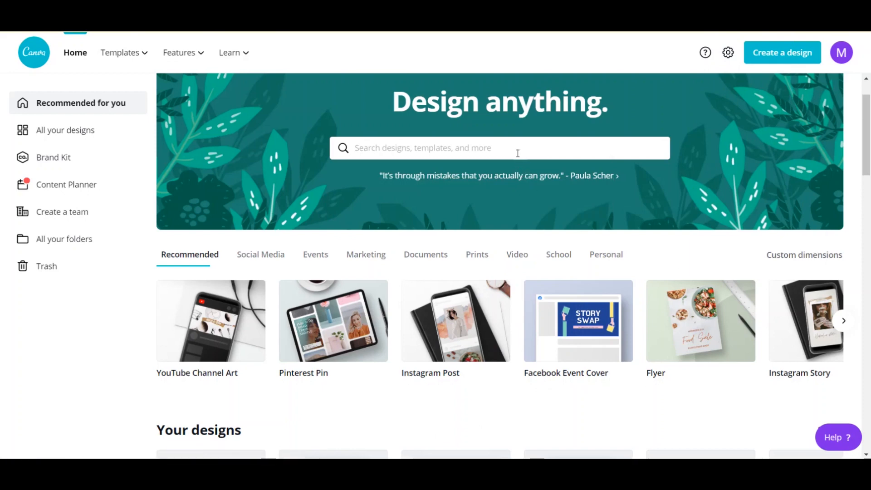
# Create a new blank design from the recommended Flyer type.
pyautogui.click(684, 324)
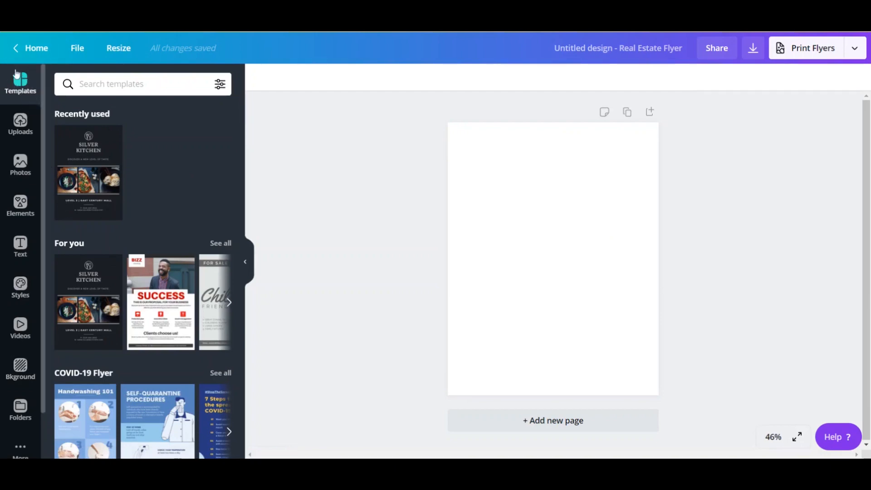
# Try the Open Mic Night template from the Event Flyer category on the blank page, and undo it.
pyautogui.scroll(-4, 136, 187)
pyautogui.scroll(-5, 135, 186)
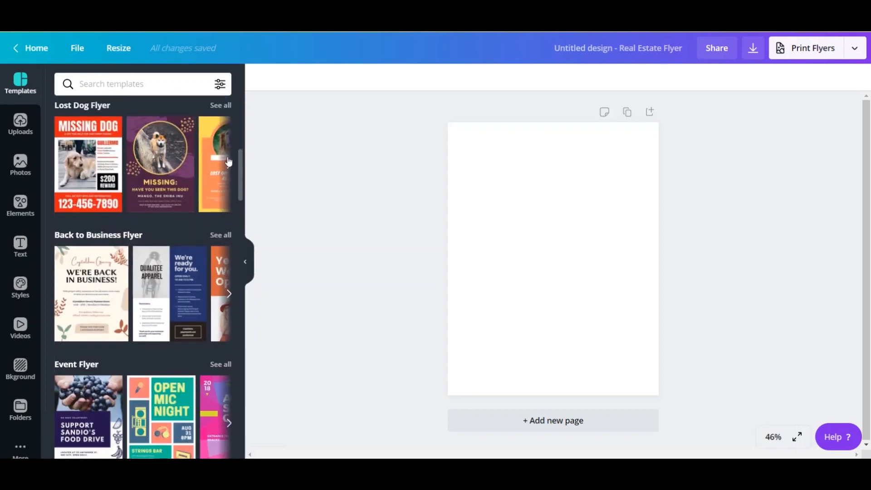
pyautogui.scroll(-5, 203, 175)
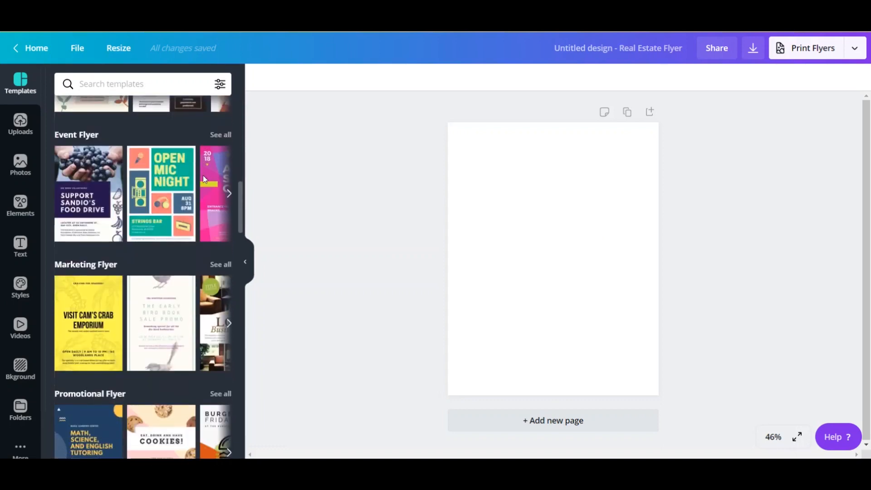
pyautogui.scroll(-1, 203, 175)
pyautogui.scroll(1, 203, 177)
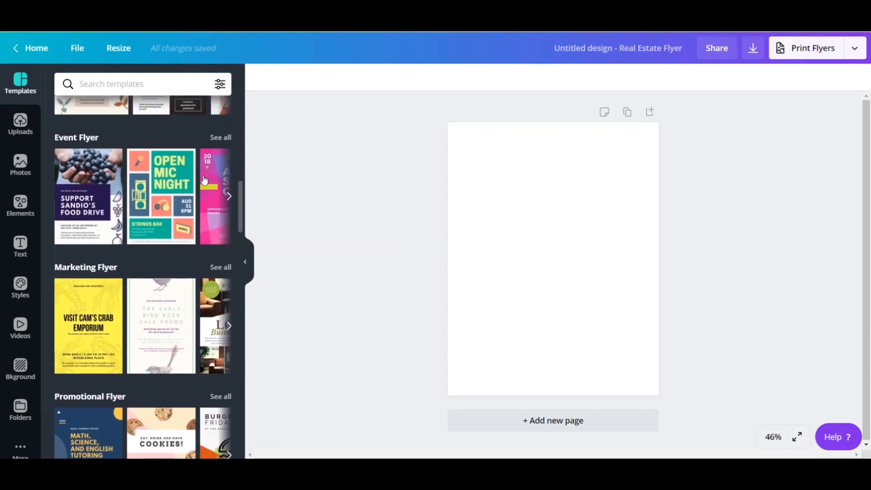
pyautogui.click(171, 180)
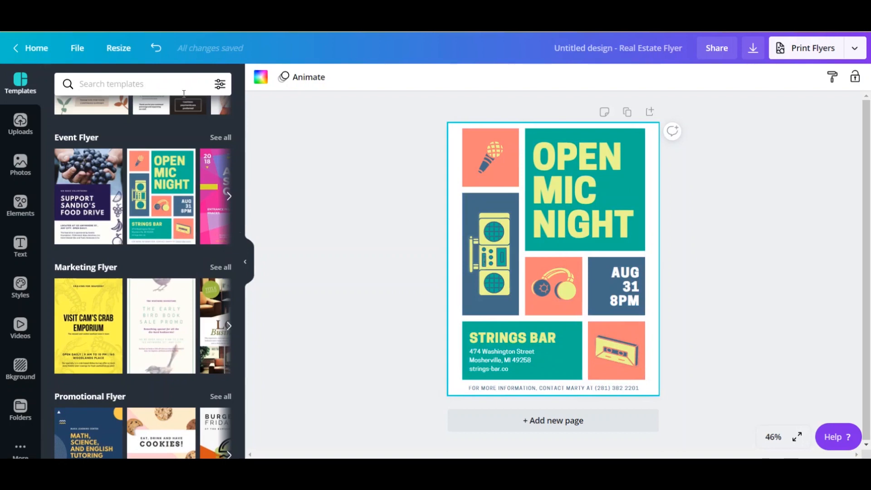
pyautogui.click(157, 49)
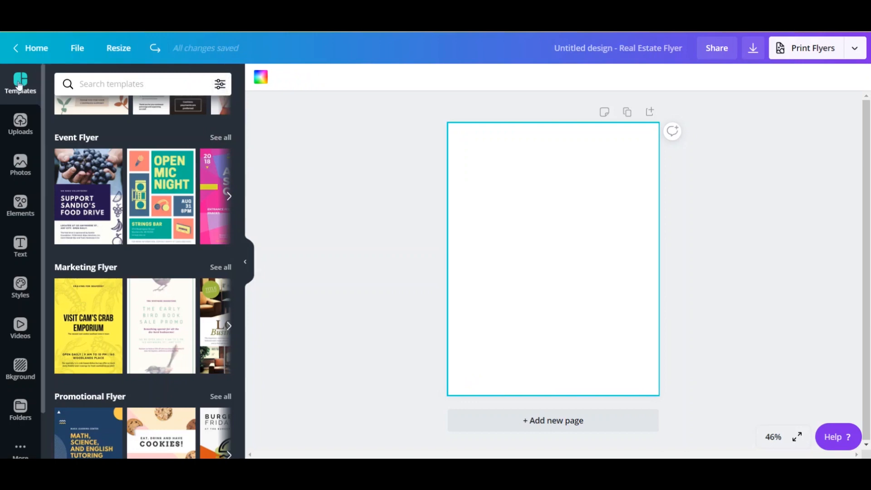
# Look through the uploaded images and the stock photo library.
pyautogui.click(27, 124)
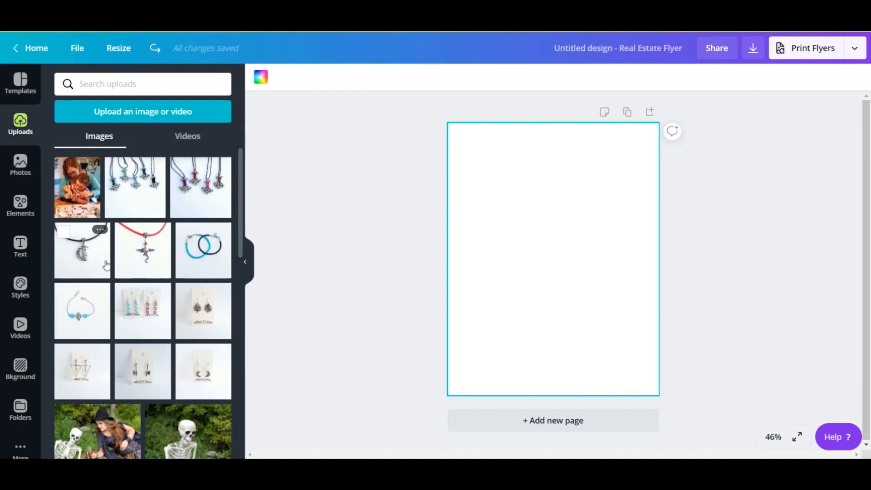
pyautogui.click(20, 177)
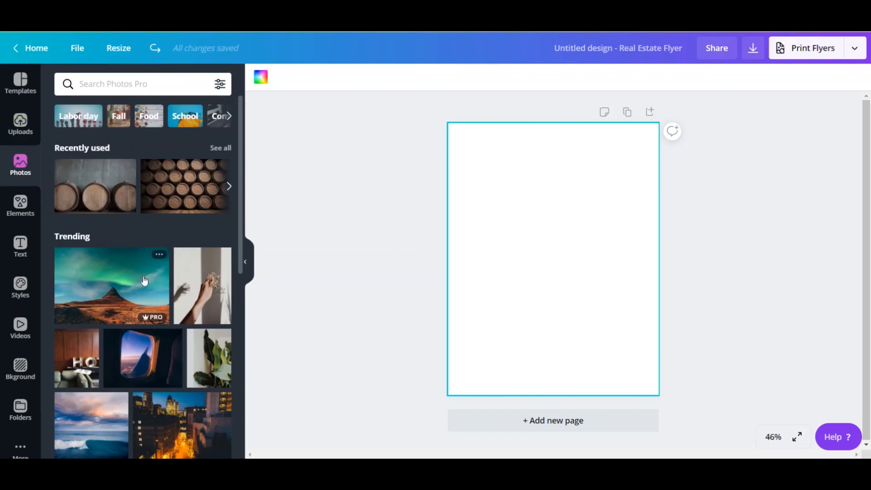
pyautogui.scroll(-10, 144, 277)
pyautogui.scroll(10, 144, 279)
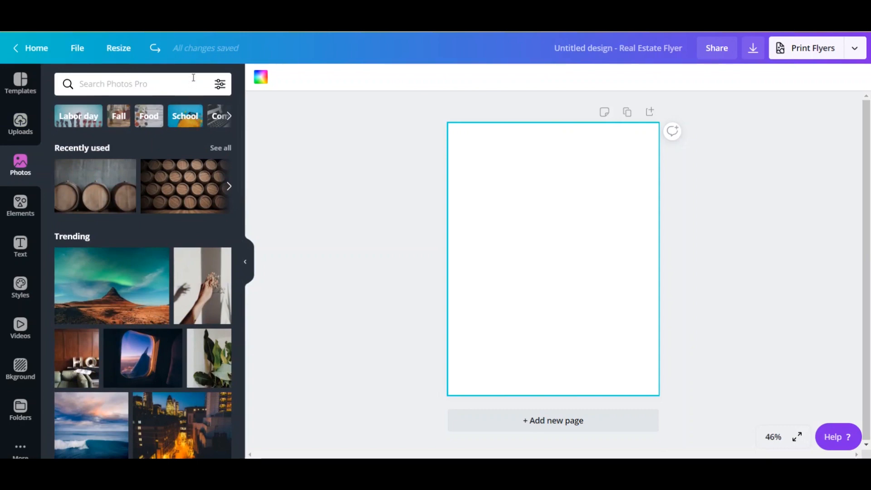
# Filter the stock photos by Free availability and look through the filtered photos.
pyautogui.click(221, 85)
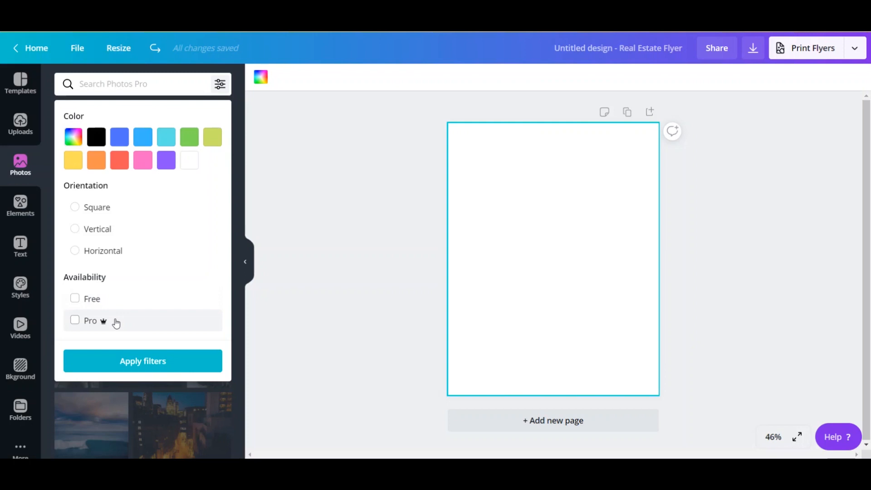
pyautogui.click(95, 301)
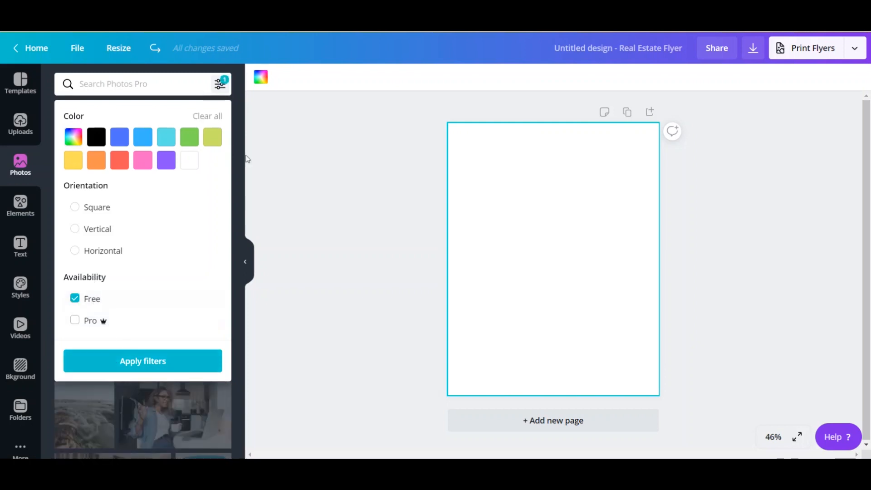
pyautogui.click(218, 83)
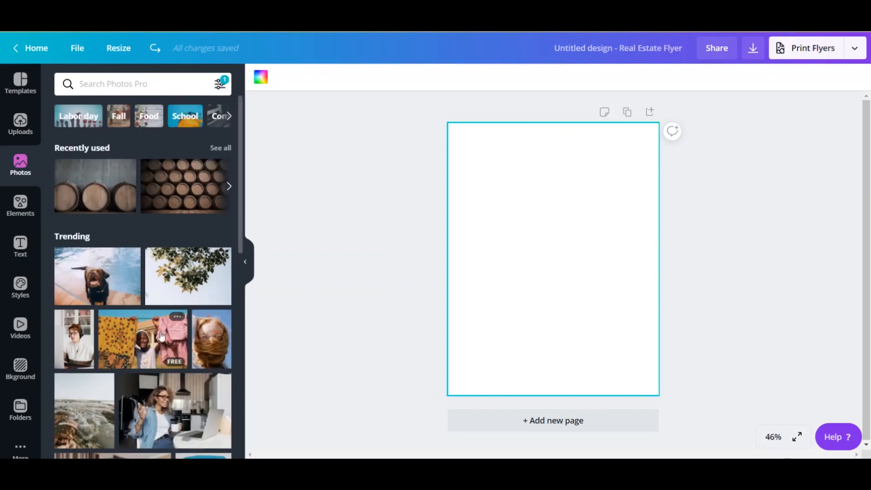
pyautogui.scroll(-3, 162, 336)
pyautogui.scroll(-5, 161, 336)
pyautogui.scroll(10, 161, 336)
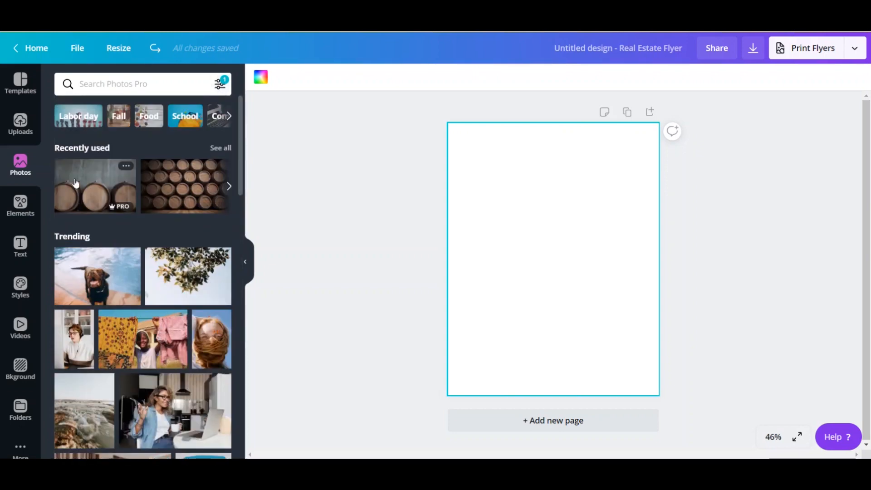
# Look through the available design elements, including lines, shapes, frames and stickers.
pyautogui.click(21, 209)
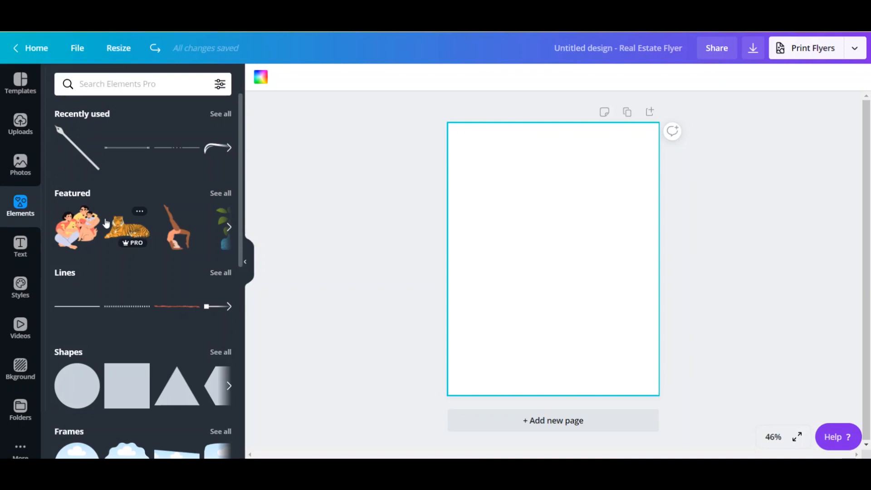
pyautogui.scroll(-4, 109, 240)
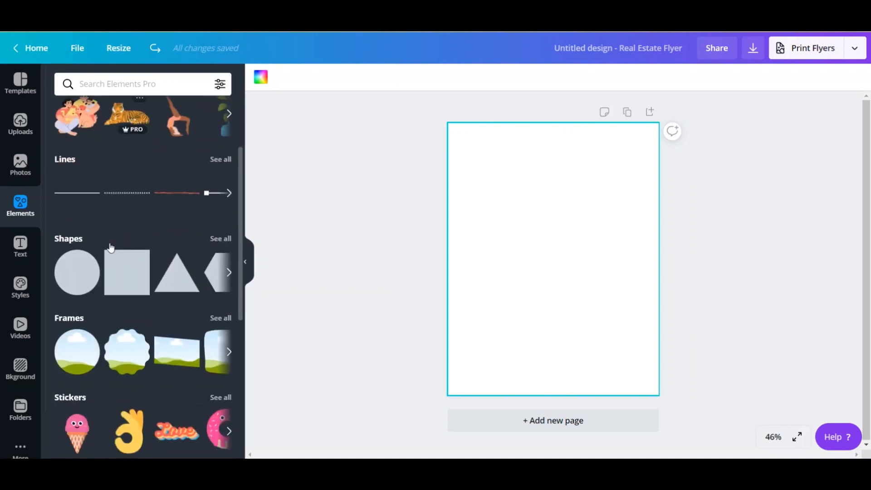
pyautogui.scroll(3, 110, 247)
pyautogui.scroll(1, 111, 246)
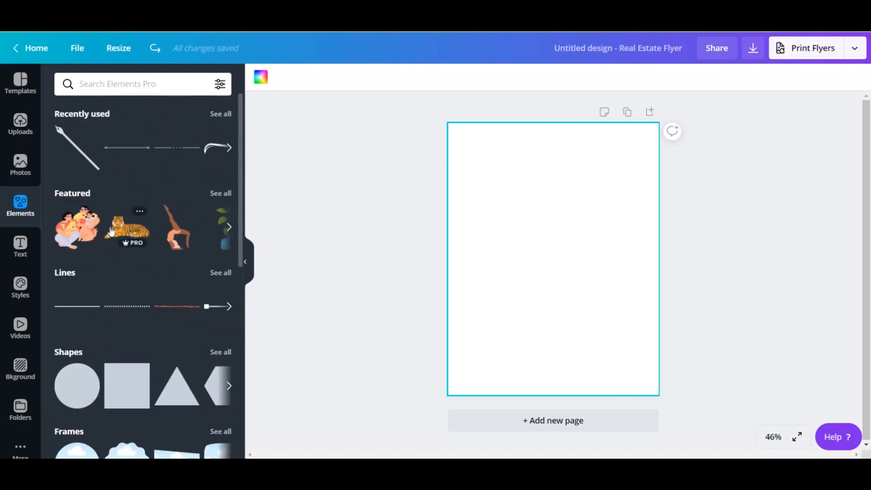
# Look through the remaining element categories, including stickers, charts, grids, gradients and the illustration collections.
pyautogui.scroll(-2, 111, 147)
pyautogui.scroll(-2, 90, 182)
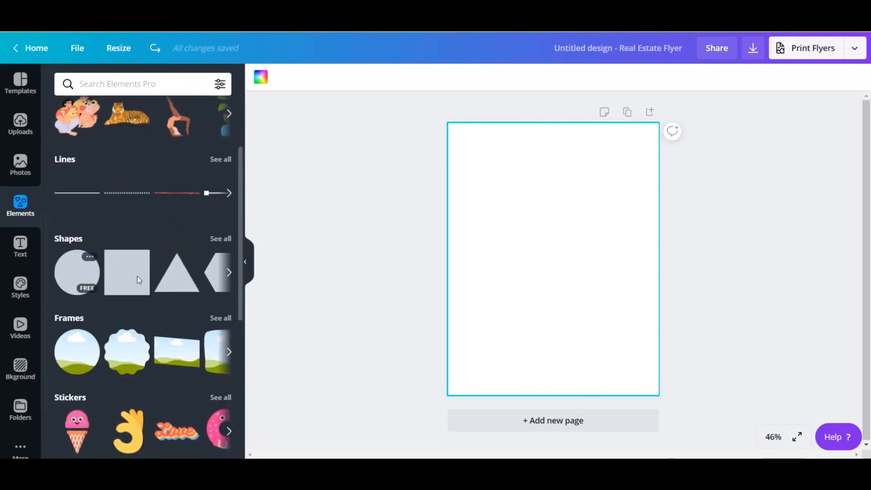
pyautogui.scroll(-2, 138, 279)
pyautogui.scroll(-4, 138, 277)
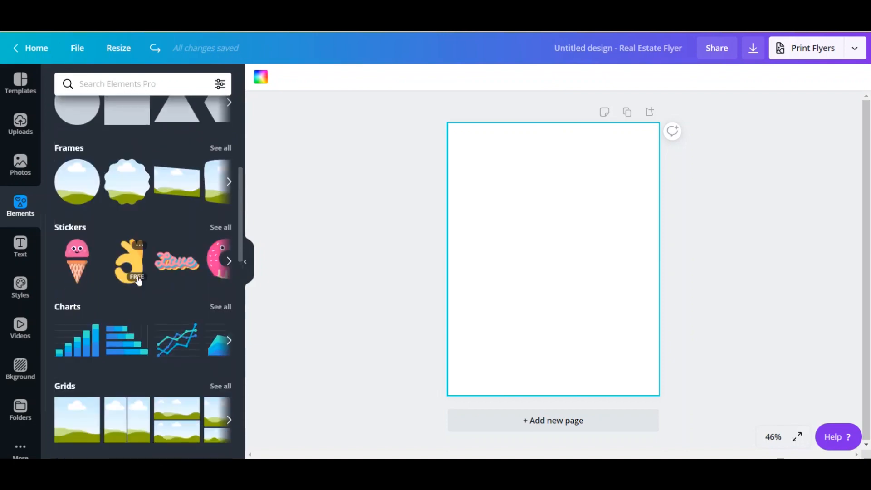
pyautogui.scroll(-2, 162, 266)
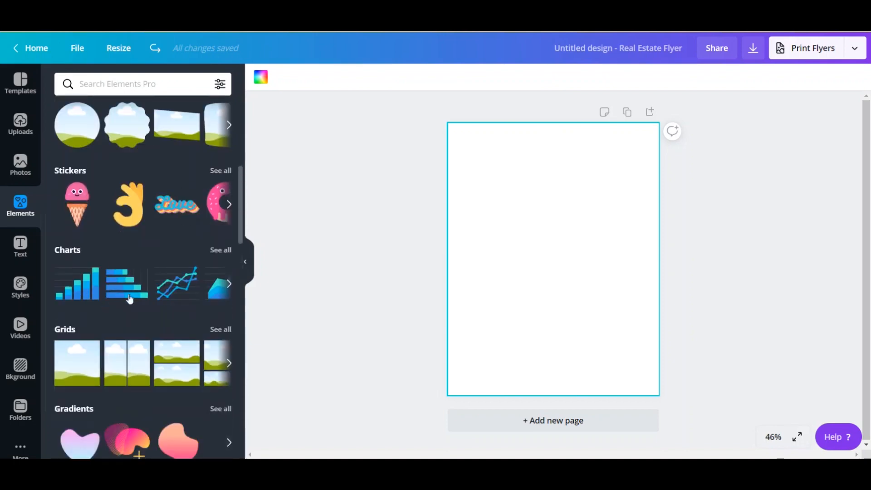
pyautogui.scroll(-4, 143, 279)
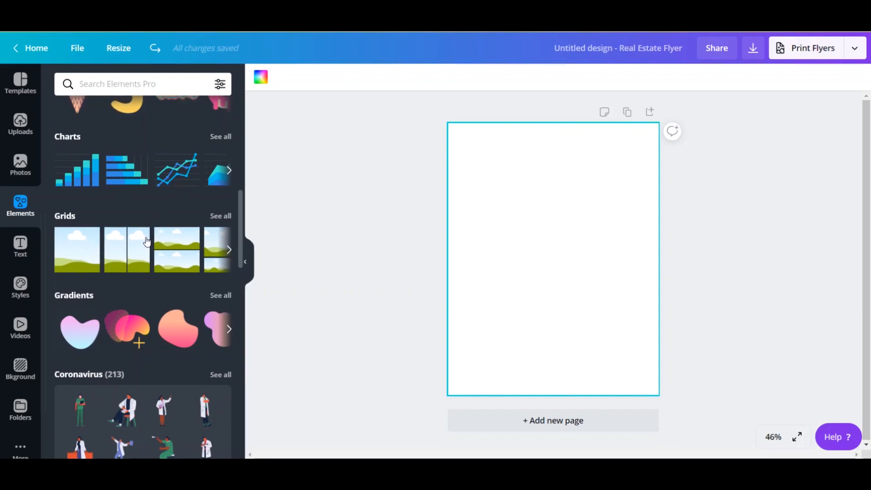
pyautogui.scroll(-2, 151, 247)
pyautogui.scroll(-10, 151, 246)
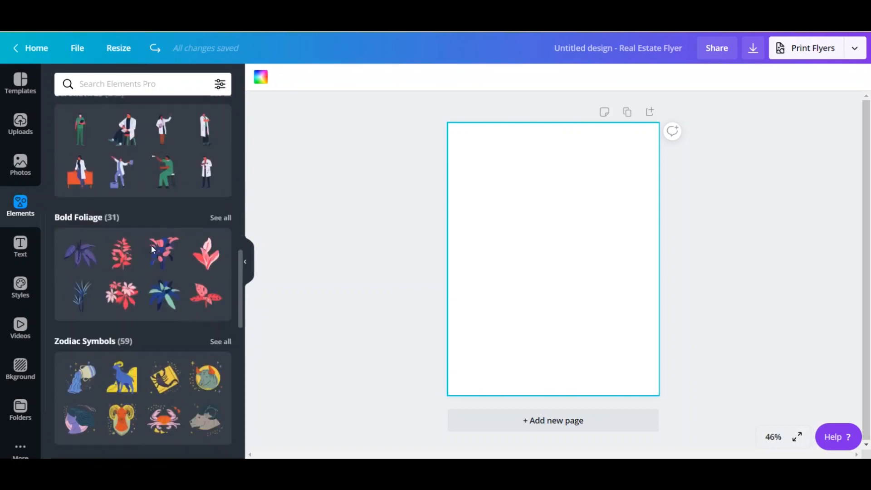
pyautogui.scroll(15, 151, 246)
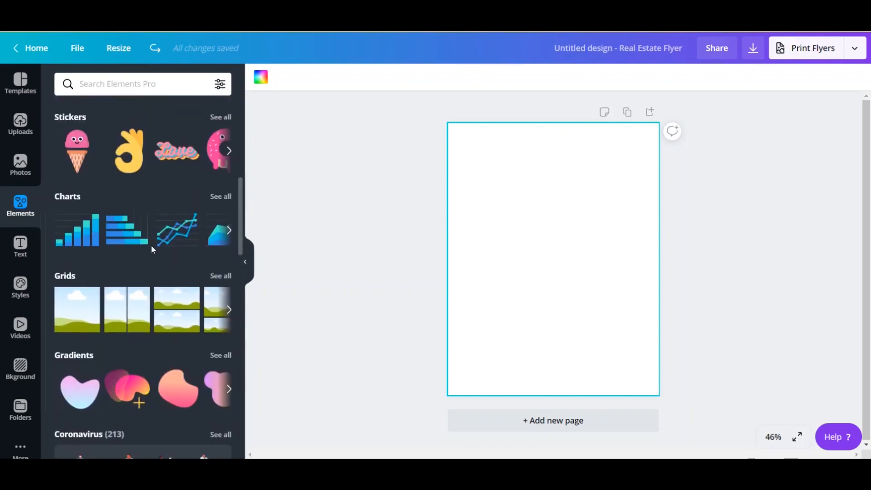
# Look through the text options, including the heading and body styles and the decorative text presets.
pyautogui.click(20, 245)
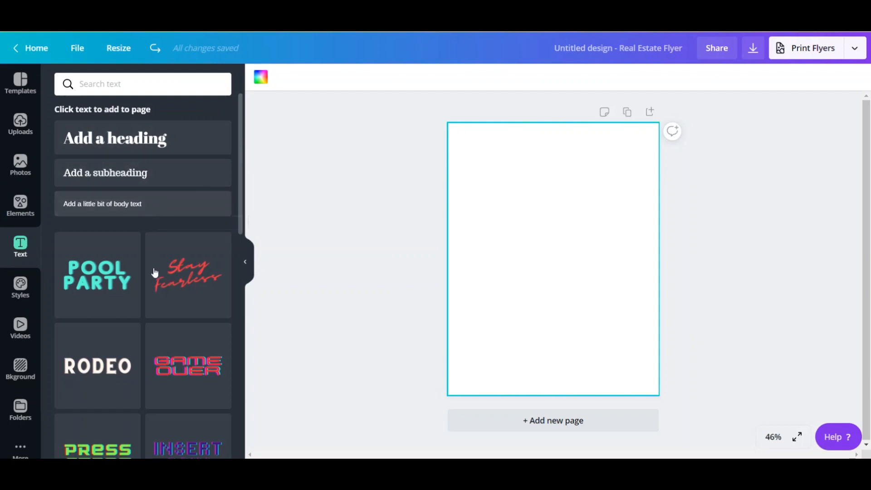
pyautogui.scroll(-1, 165, 302)
pyautogui.scroll(-4, 166, 302)
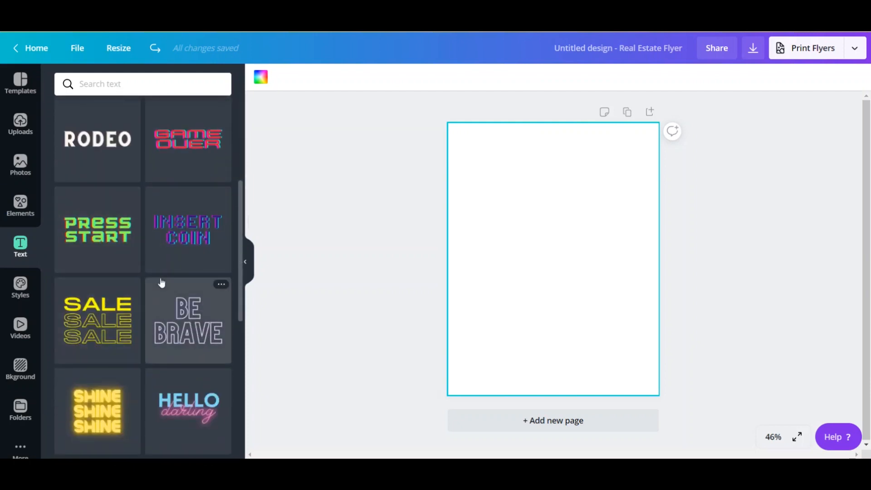
pyautogui.scroll(5, 162, 284)
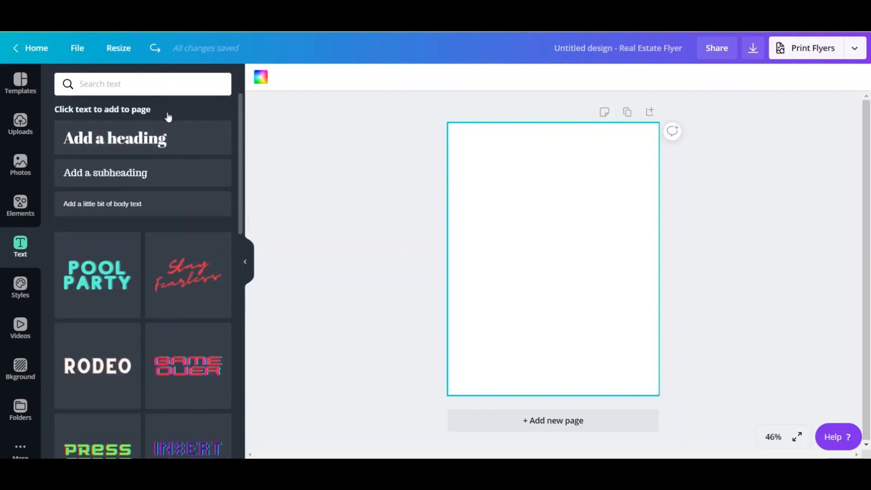
# Add a heading to the blank page and try the uppercase option on its text.
pyautogui.click(142, 138)
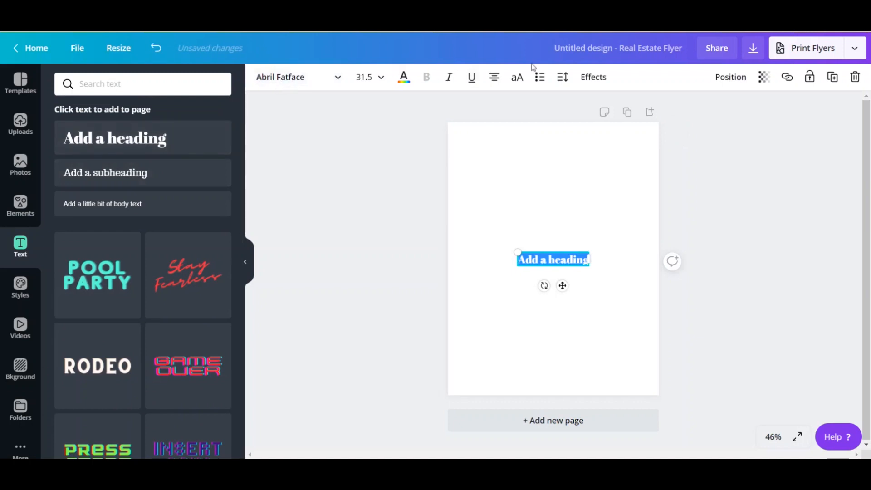
pyautogui.click(340, 80)
pyautogui.click(340, 80)
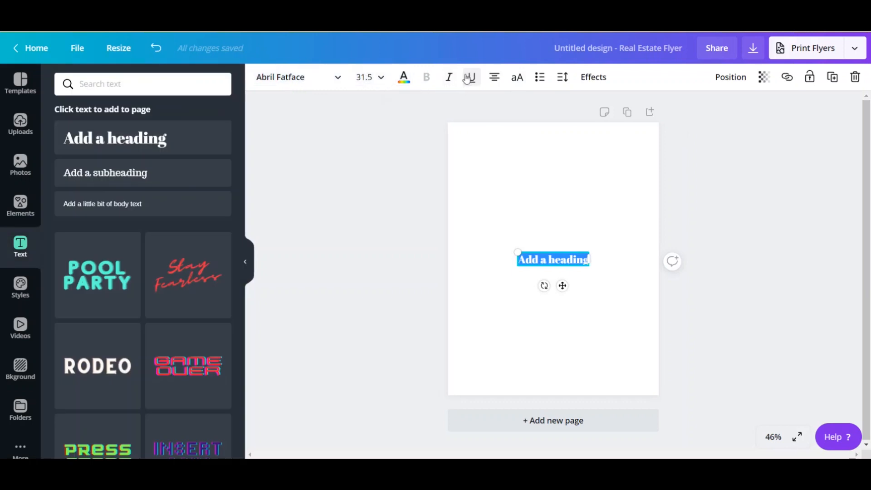
pyautogui.click(522, 80)
pyautogui.click(521, 79)
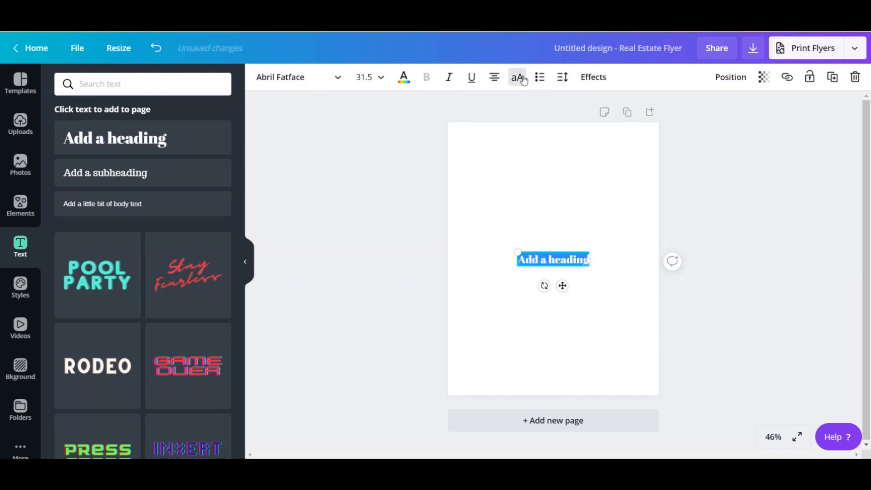
pyautogui.click(522, 79)
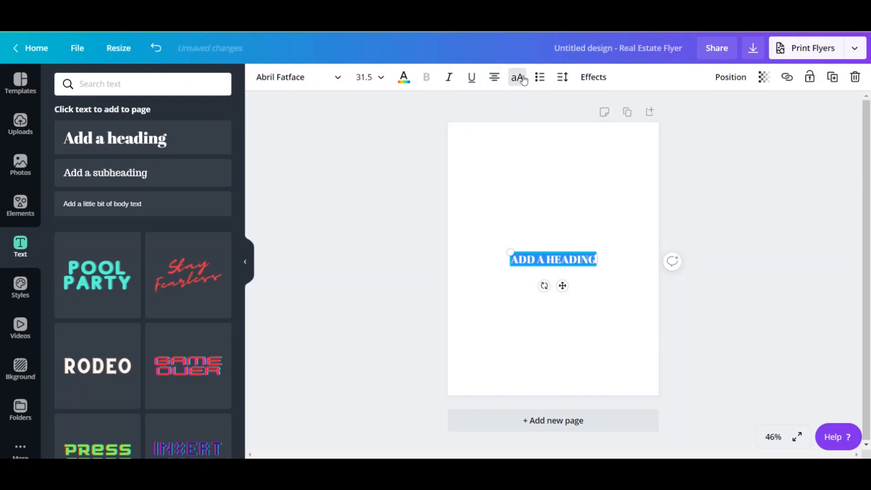
# Look at the heading's spacing settings and text effects, and delete the heading from the page.
pyautogui.click(564, 78)
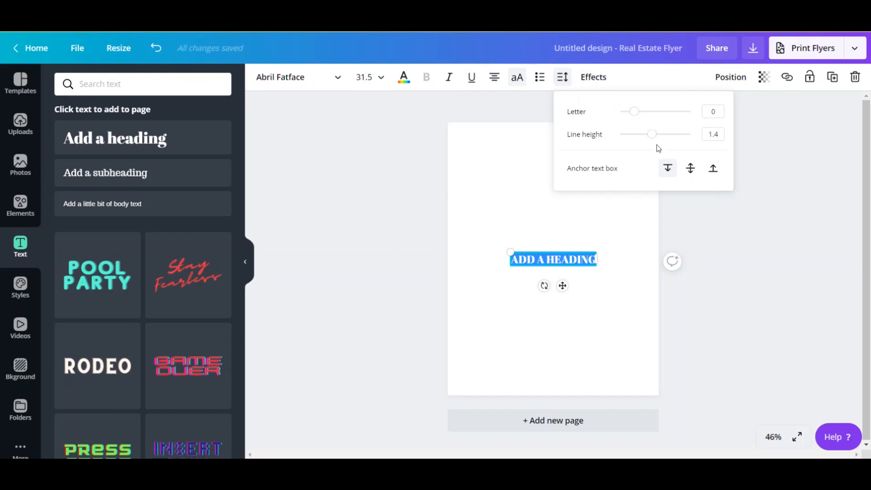
pyautogui.click(592, 80)
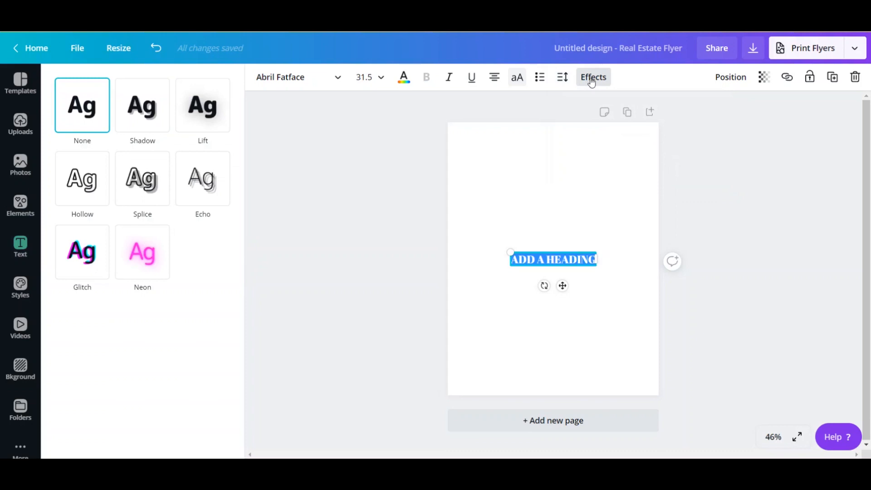
pyautogui.click(592, 79)
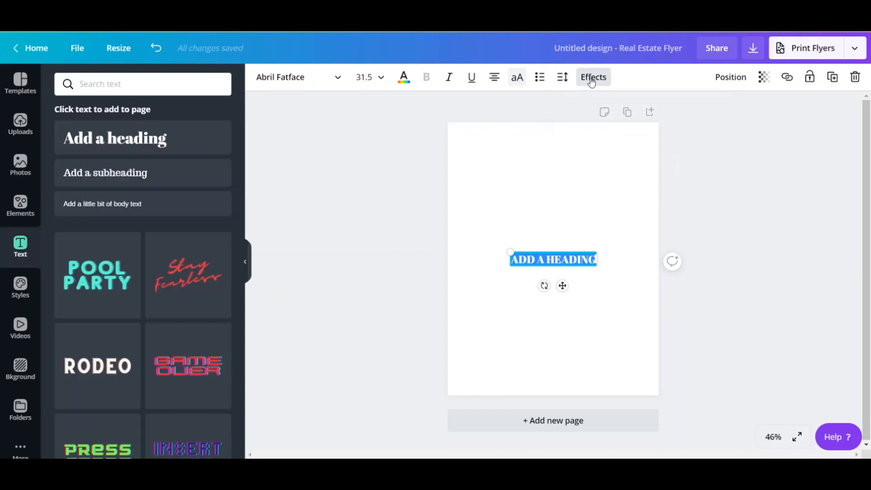
pyautogui.press('BackSpace')
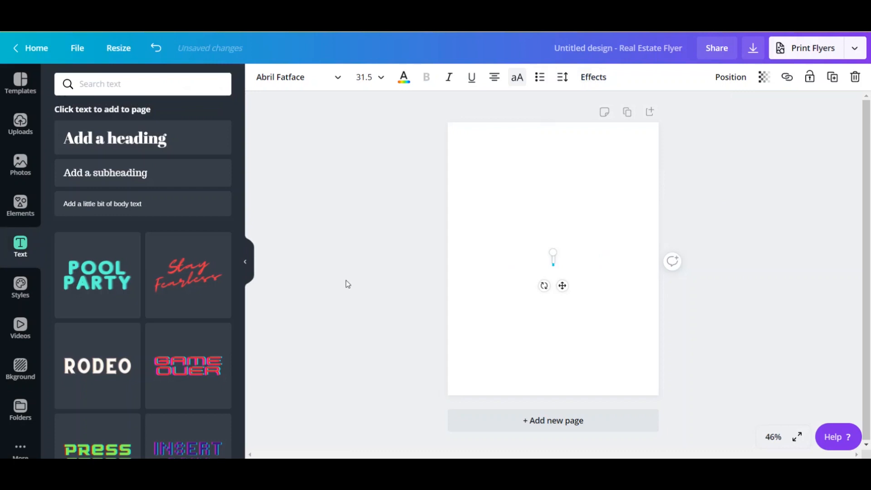
pyautogui.click(357, 211)
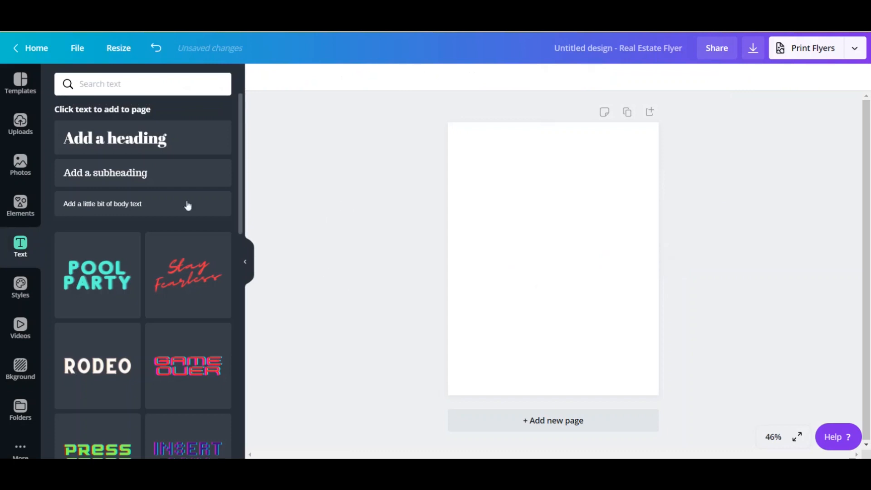
# Look through the brand kit and trending font and color styles, and view the stock video categories.
pyautogui.click(23, 295)
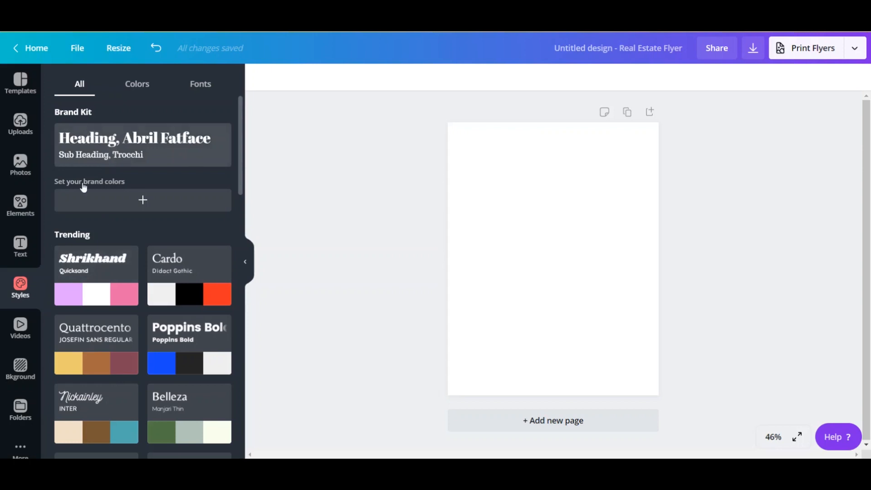
pyautogui.scroll(-10, 178, 195)
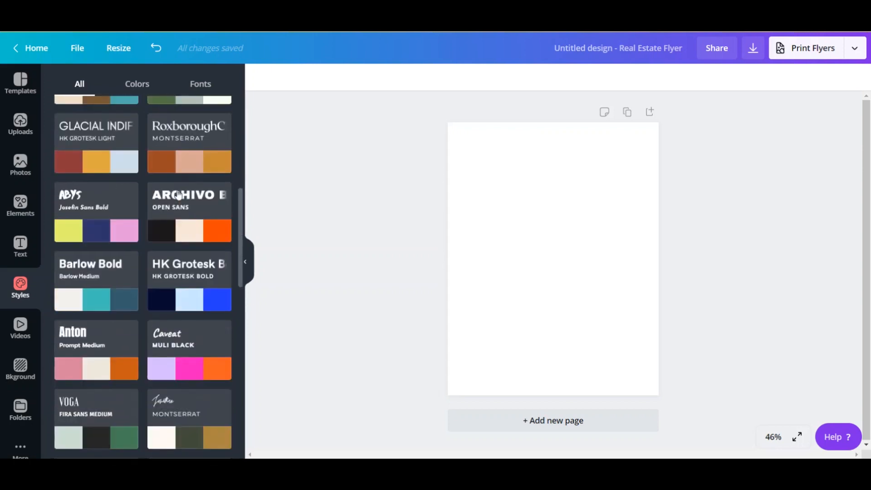
pyautogui.scroll(10, 179, 195)
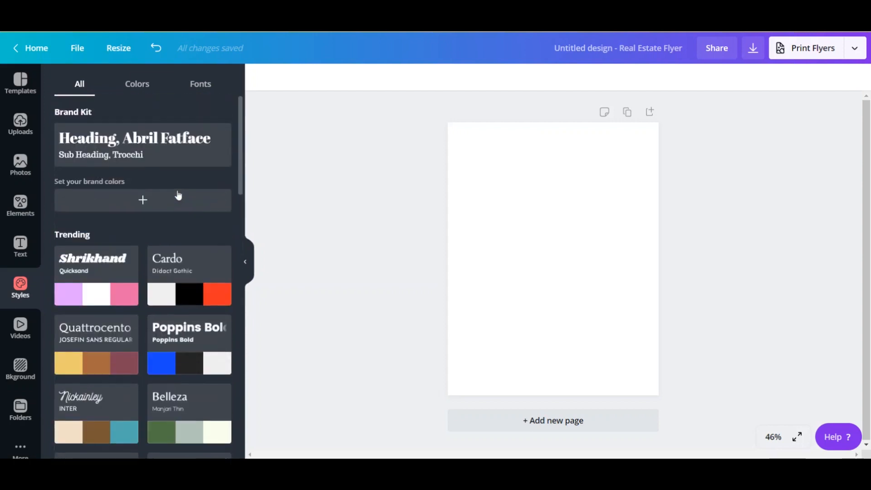
pyautogui.click(16, 328)
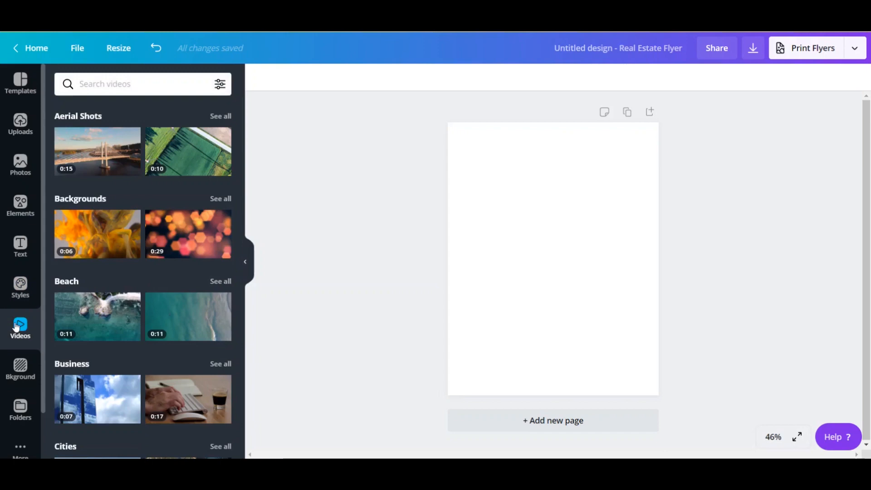
# Look through the available backgrounds, including landscapes, patterns, gradients, abstract, food and textures.
pyautogui.click(27, 375)
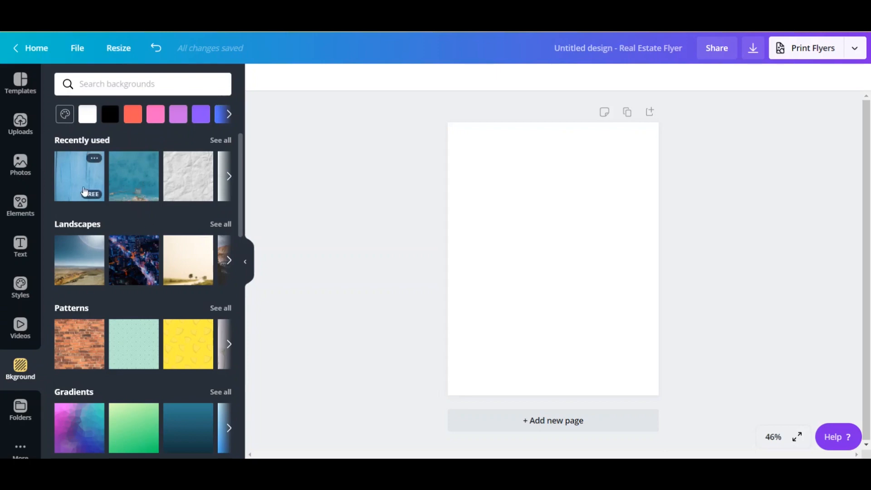
pyautogui.scroll(-3, 173, 264)
pyautogui.scroll(-9, 174, 267)
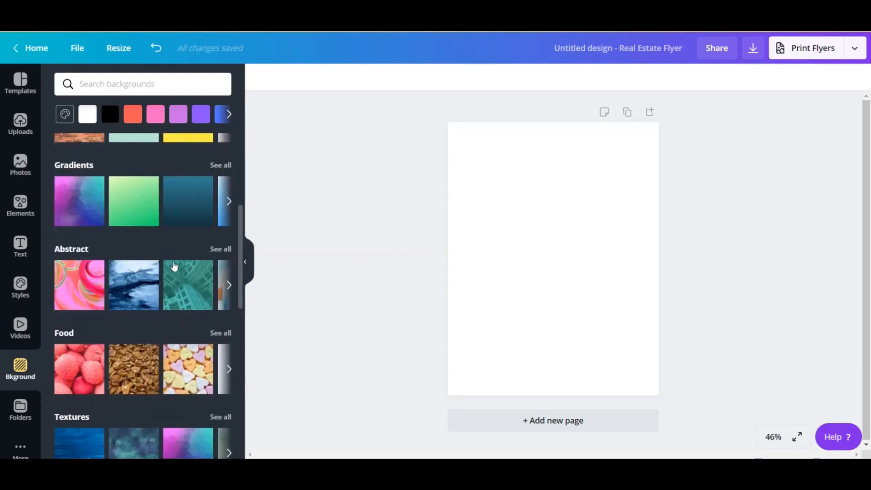
pyautogui.scroll(-3, 174, 265)
pyautogui.scroll(14, 173, 266)
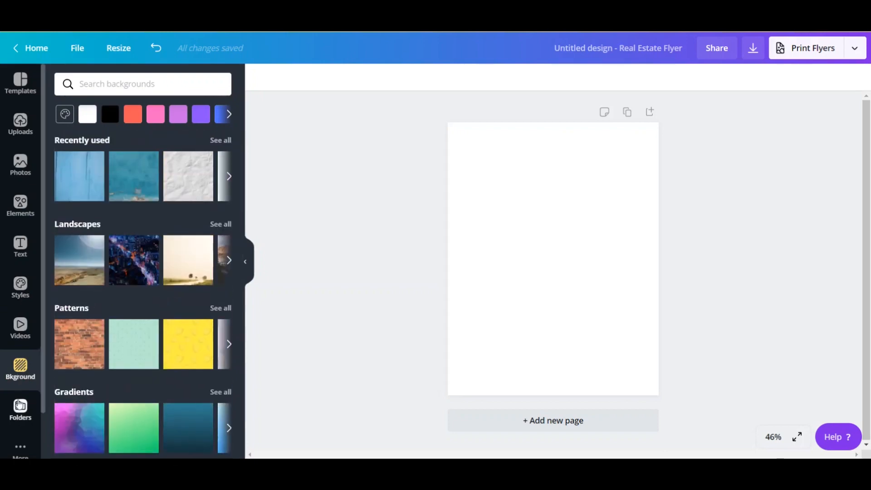